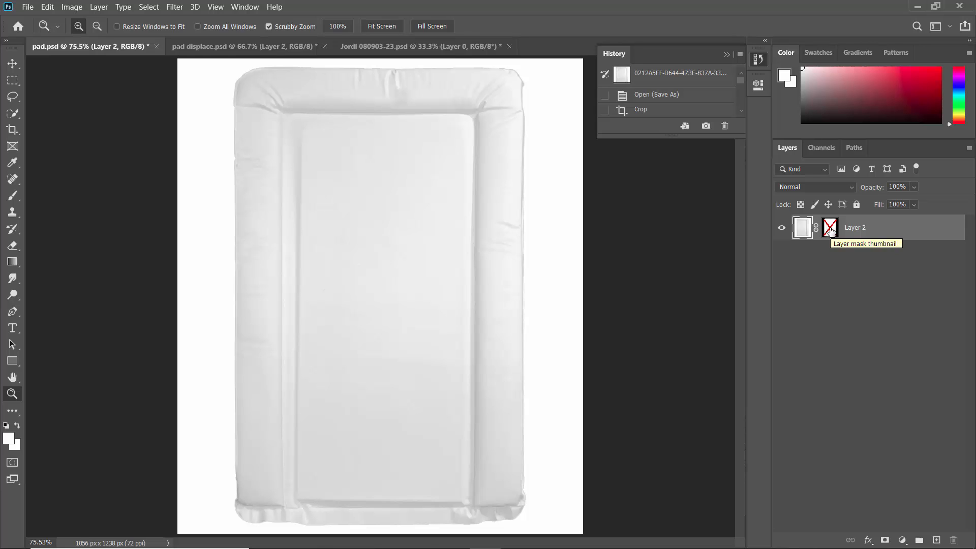
# Step: Preview the pad cutout in pad.psd by enabling Layer 2's mask and disabling it again
pyautogui.press('alt')
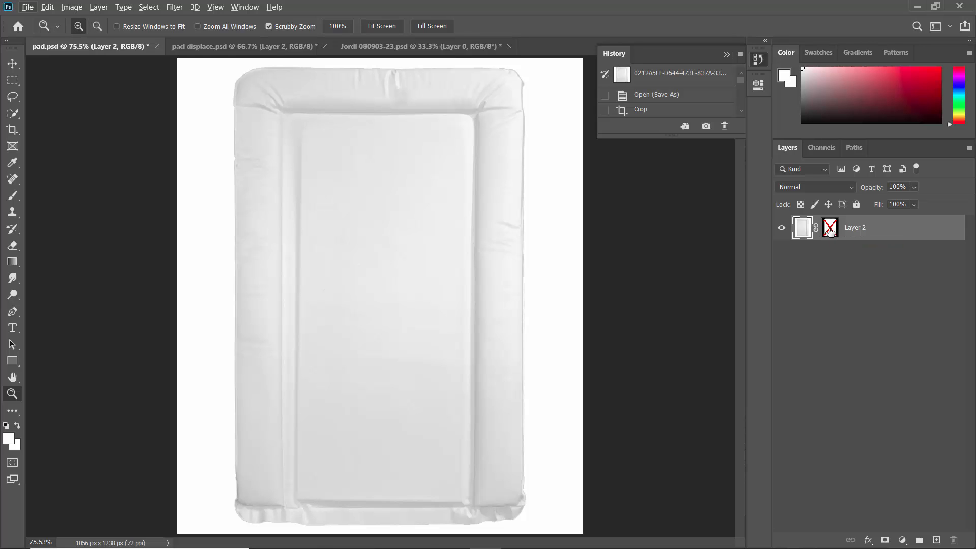
pyautogui.keyDown('shift'); pyautogui.click(830, 230); pyautogui.keyUp('shift')
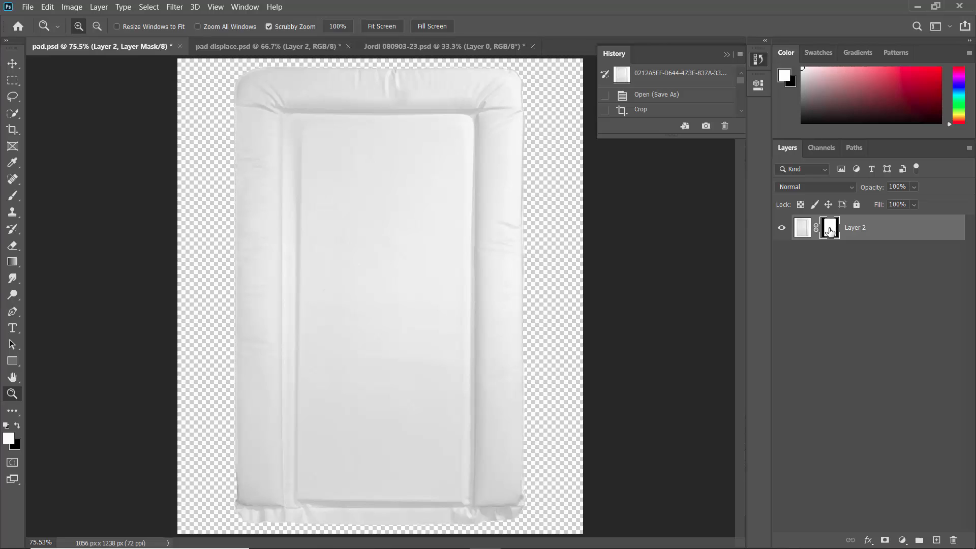
pyautogui.keyDown('shift'); pyautogui.click(830, 230); pyautogui.keyUp('shift')
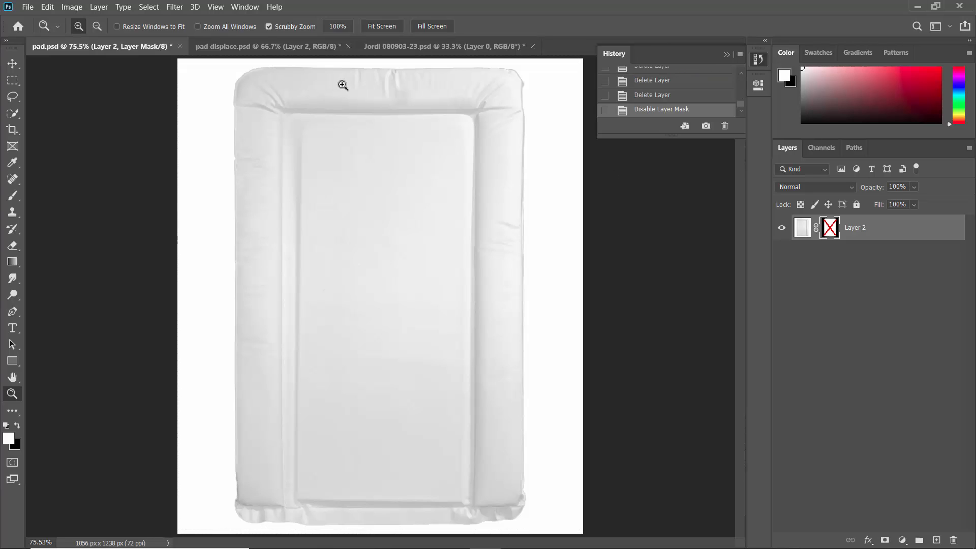
# Step: In pad displace.psd, add a Curves adjustment layer and move its black point inward to the start of the histogram
pyautogui.click(305, 51)
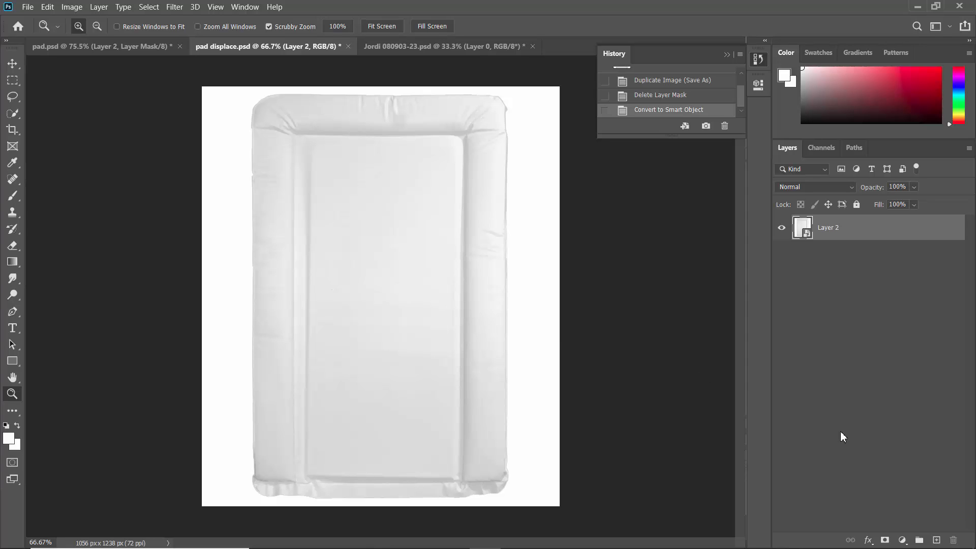
pyautogui.click(903, 540)
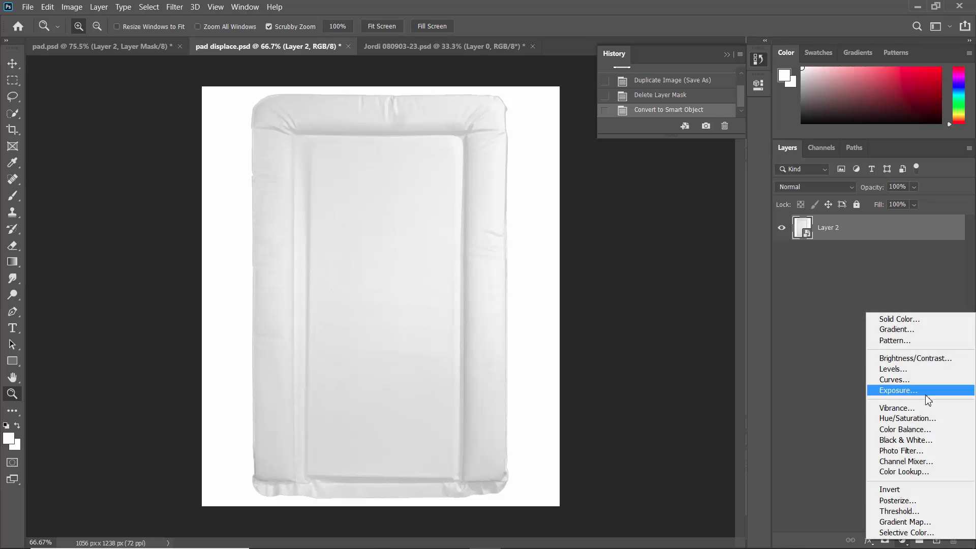
pyautogui.click(919, 380)
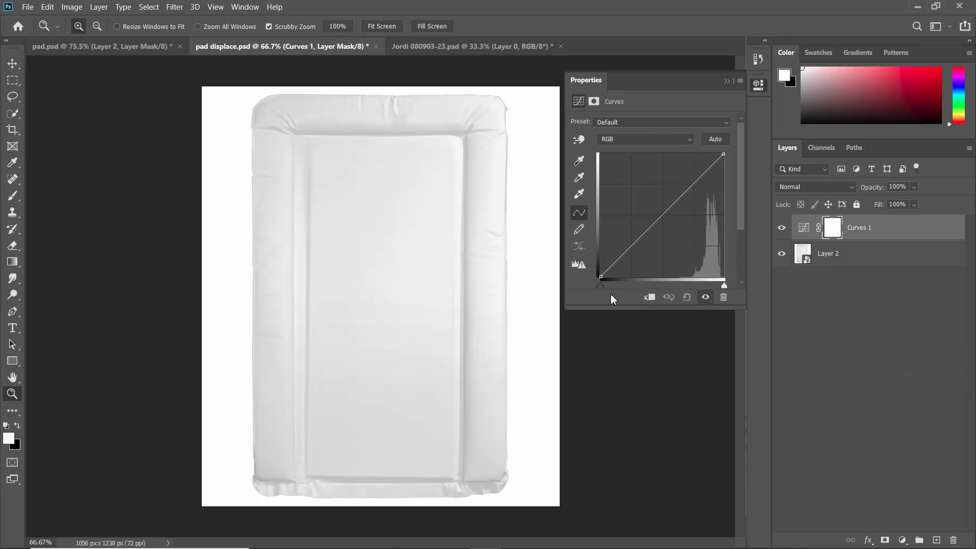
pyautogui.moveTo(602, 278); pyautogui.dragTo(691, 278)
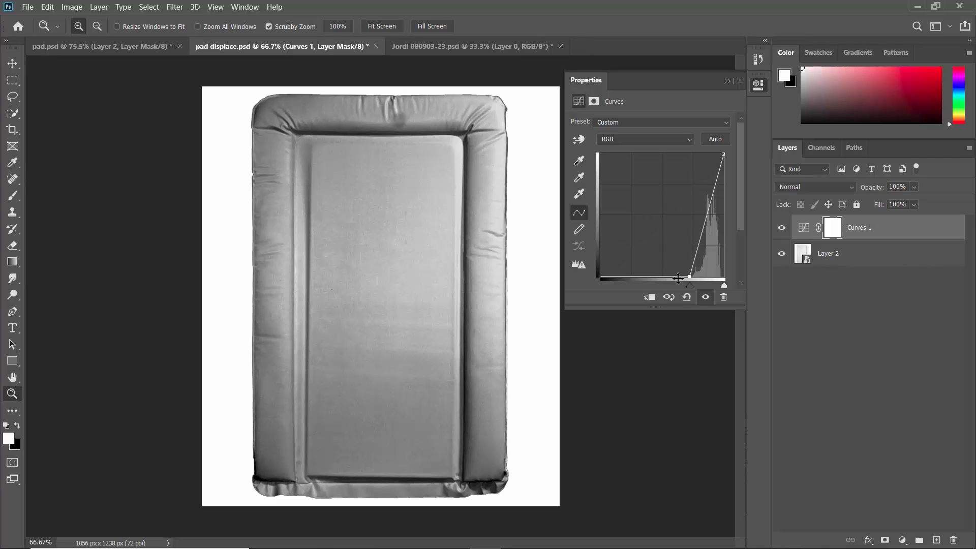
pyautogui.moveTo(689, 279); pyautogui.dragTo(687, 278)
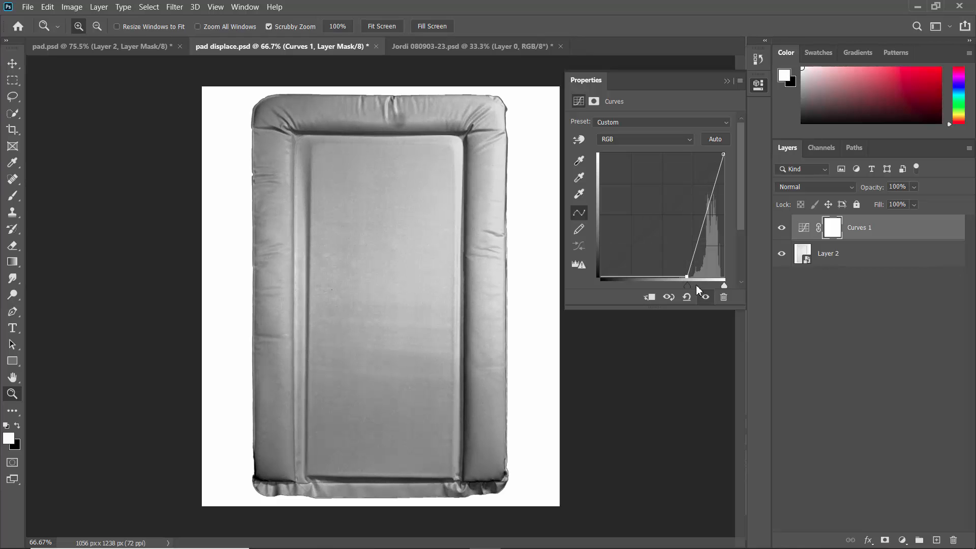
# Step: Apply a Gaussian Blur with a 2.0 pixel radius to the Layer 2 smart object and save pad displace.psd
pyautogui.click(804, 260)
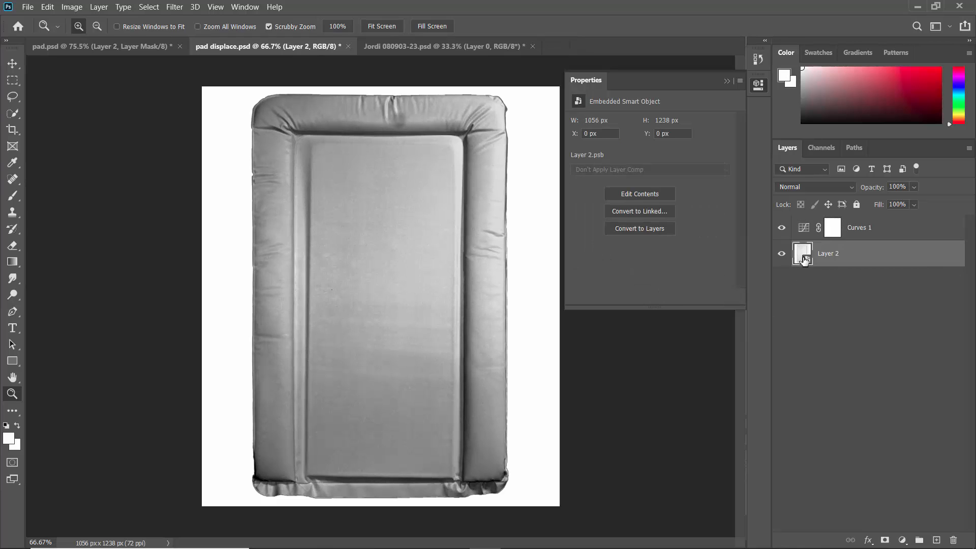
pyautogui.click(727, 81)
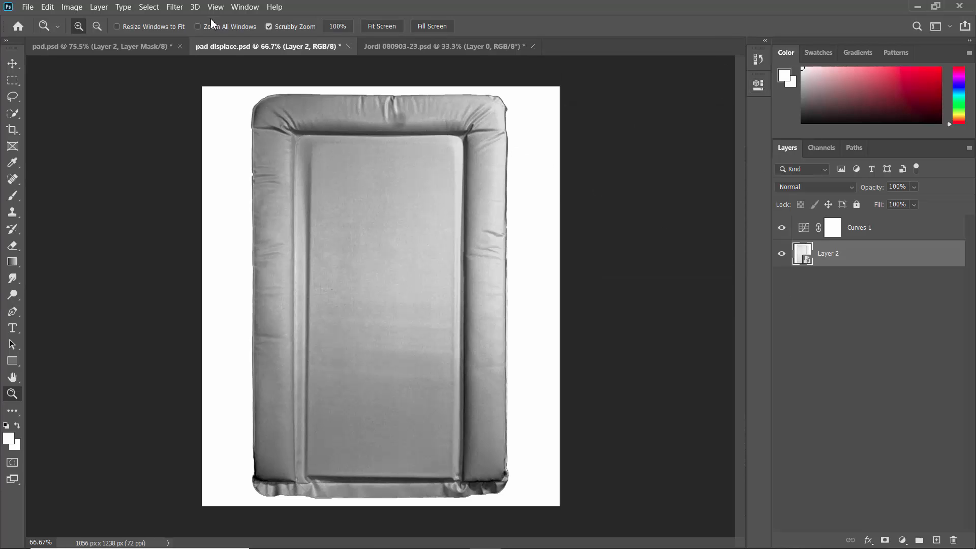
pyautogui.click(176, 10)
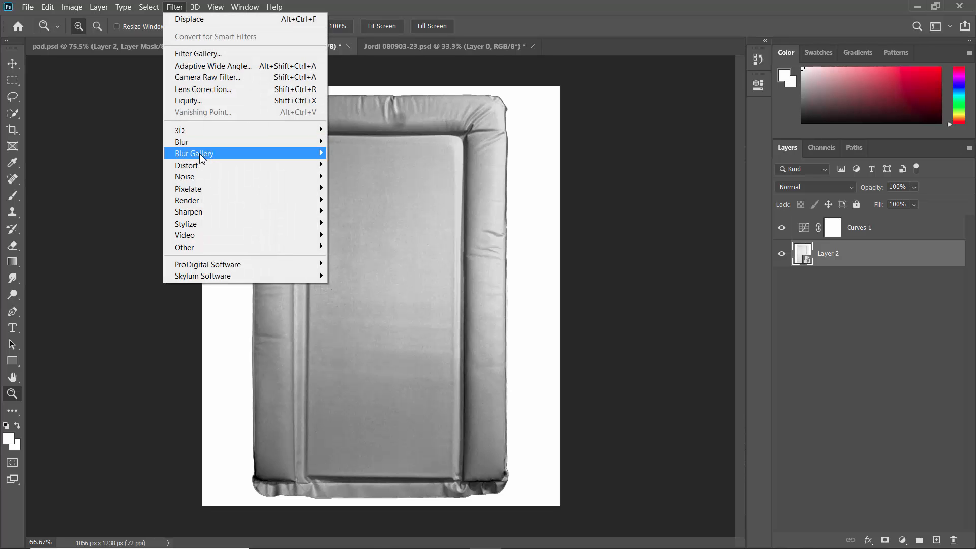
pyautogui.moveTo(203, 167)
pyautogui.moveTo(206, 141)
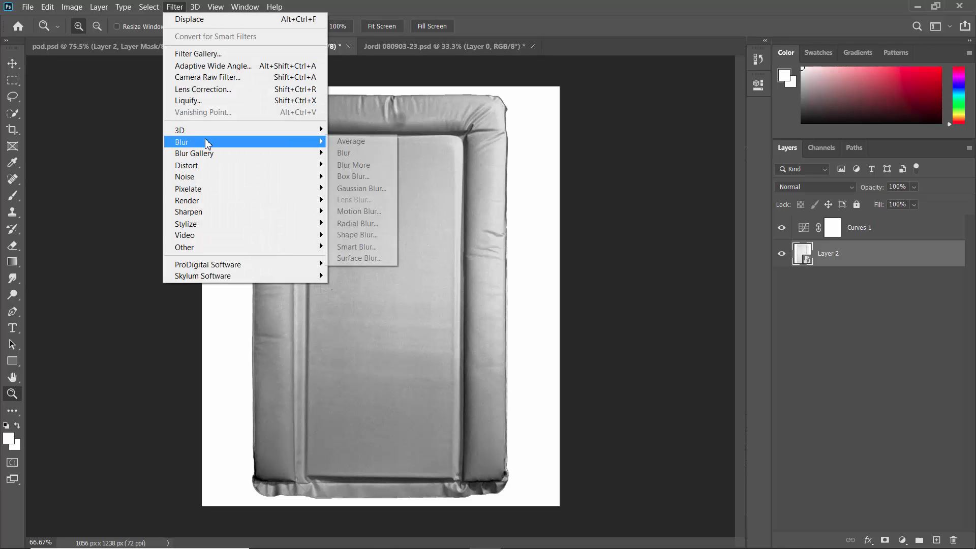
pyautogui.click(350, 189)
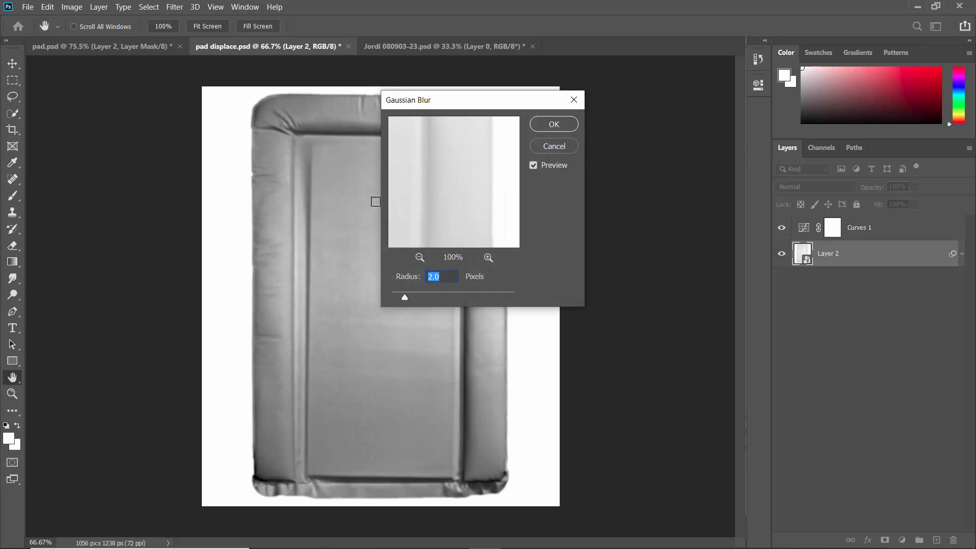
pyautogui.click(546, 125)
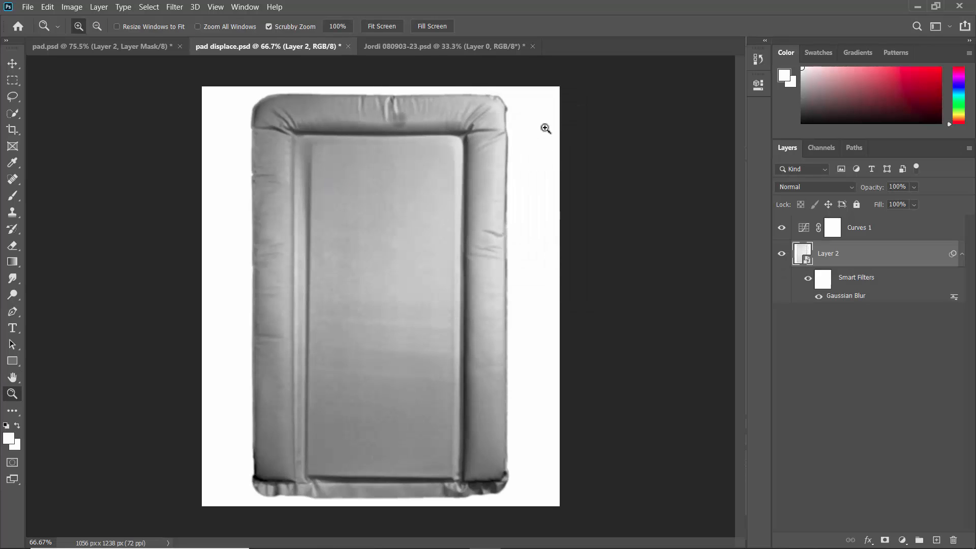
pyautogui.hotkey('ctrl', 's')
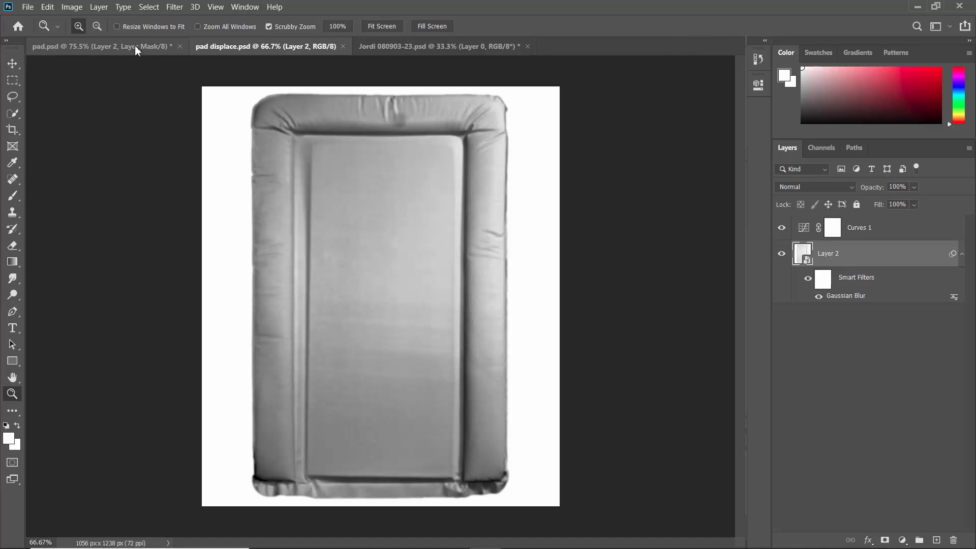
# Step: Copy the puppy photo layer from Jordi 080903-23.psd into pad.psd as a layer above the pad
pyautogui.click(371, 47)
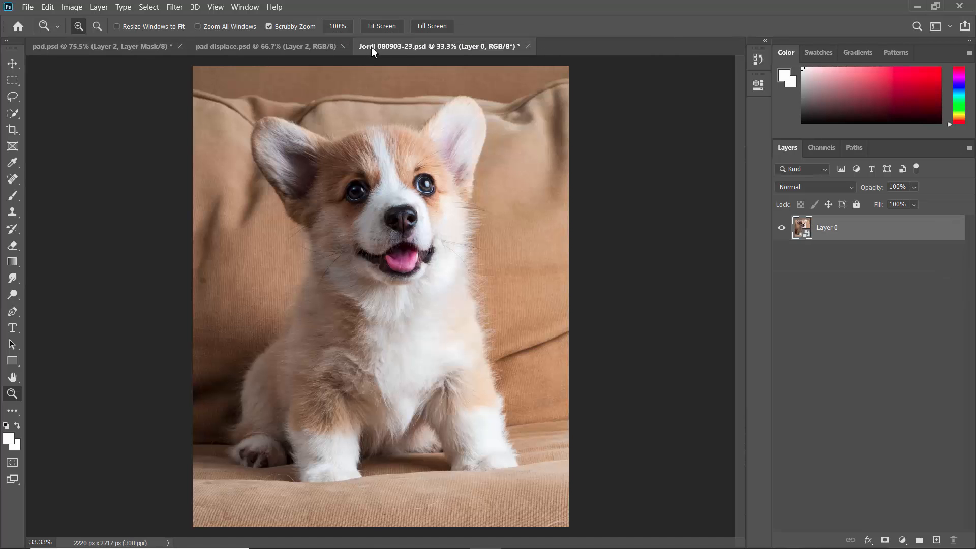
pyautogui.press('v')
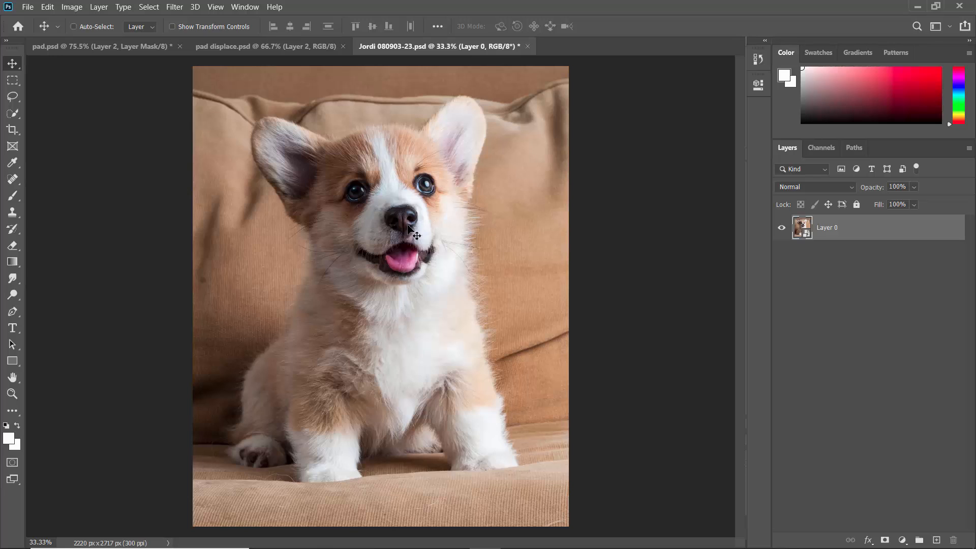
pyautogui.moveTo(409, 216); pyautogui.dragTo(396, 305)
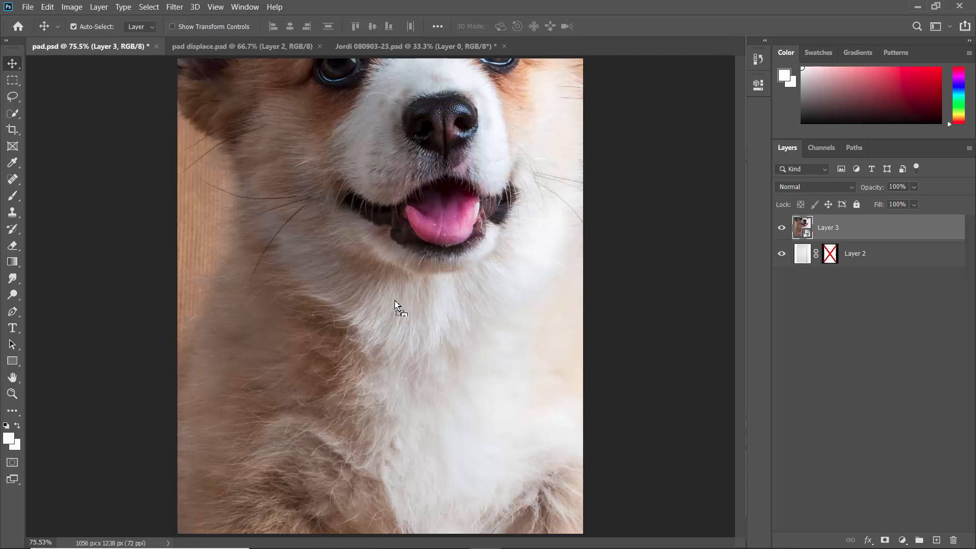
# Step: Scale the puppy layer down to about 194% and position it over the pad, lining up its right edge with the canvas
pyautogui.hotkey('ctrl', 't')
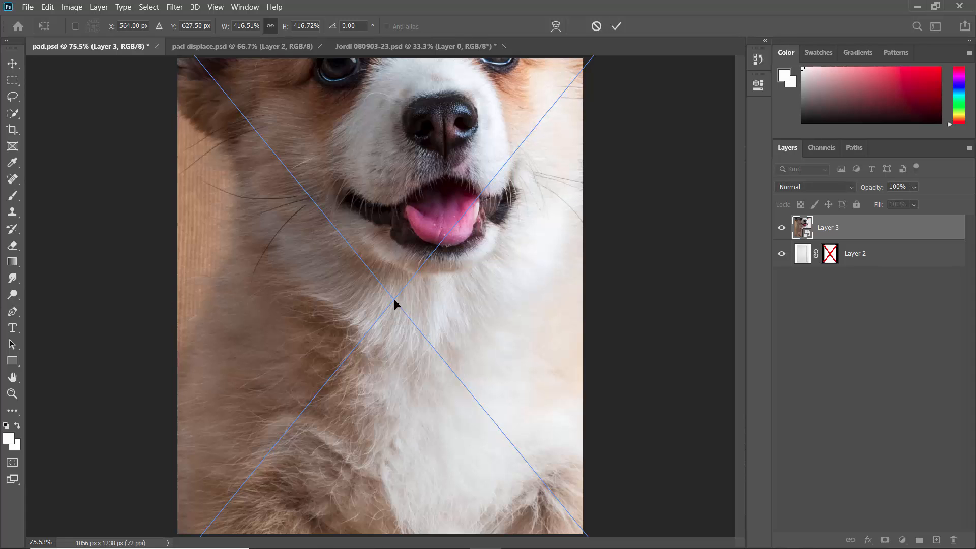
pyautogui.hotkey('ctrl', '0')
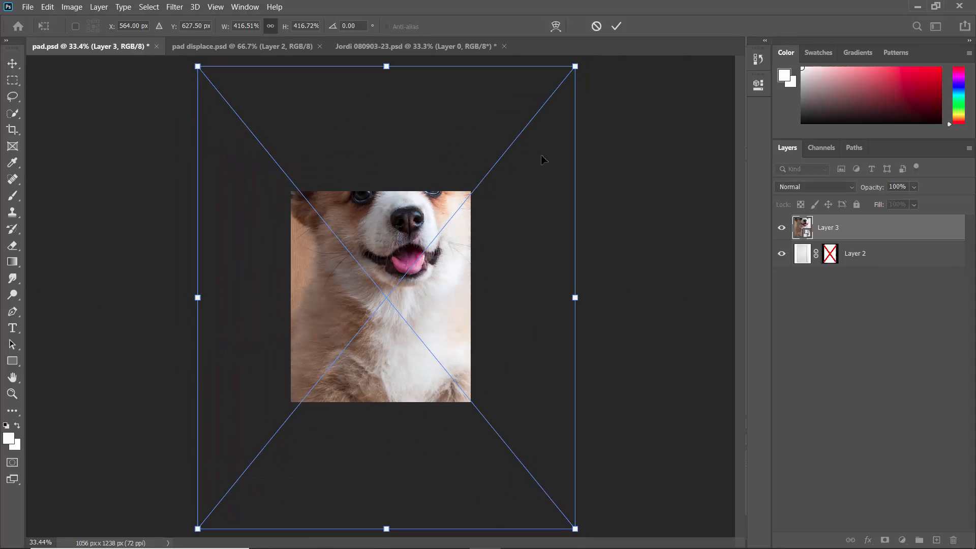
pyautogui.moveTo(576, 67); pyautogui.dragTo(490, 203)
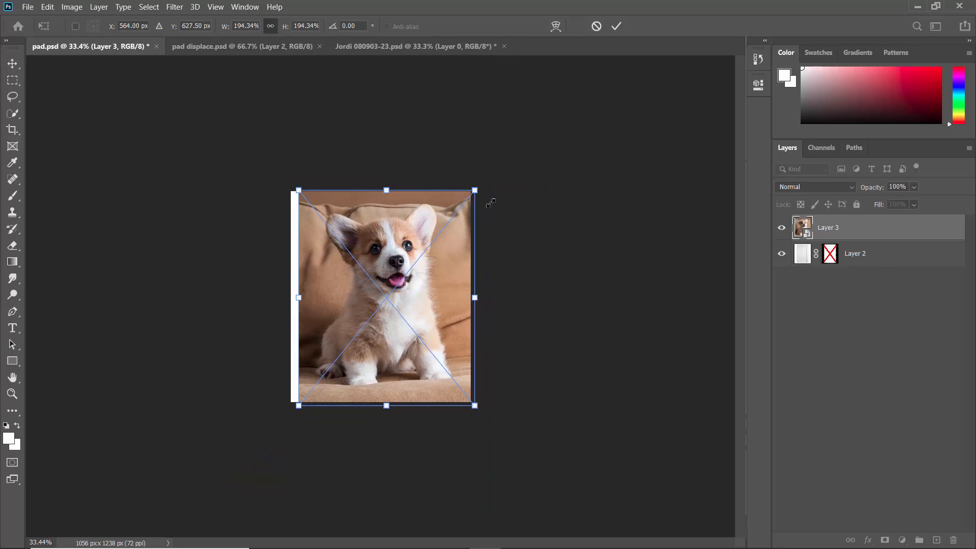
pyautogui.moveTo(455, 263); pyautogui.dragTo(449, 270)
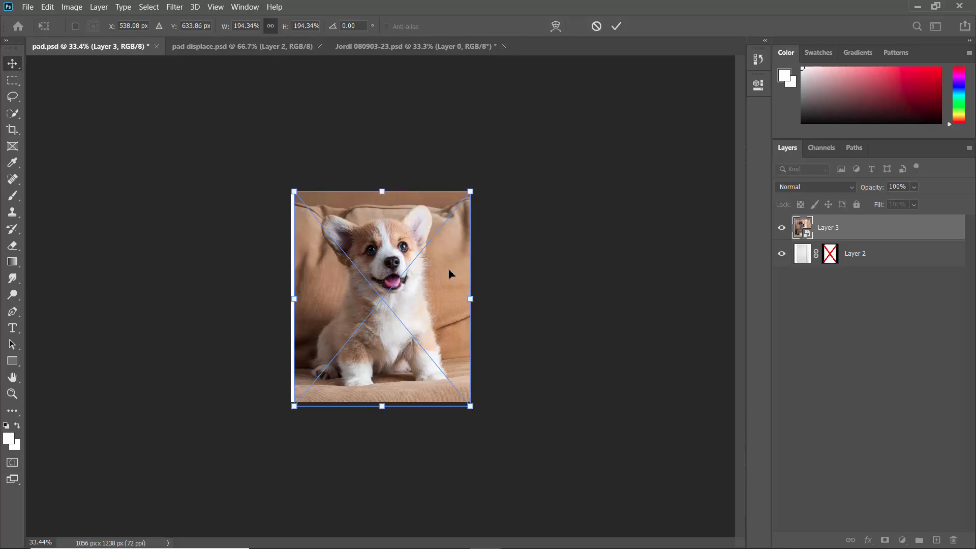
pyautogui.press('Return')
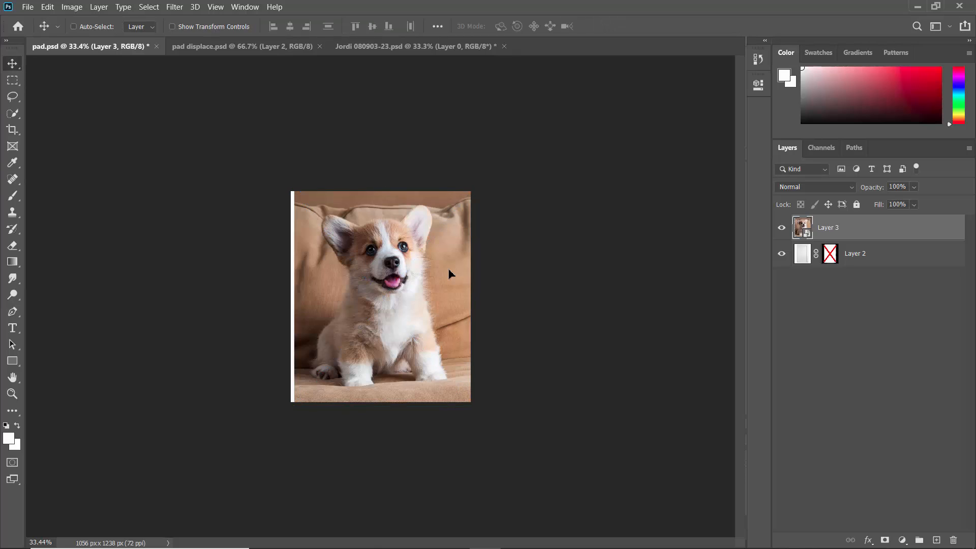
# Step: Enable Layer 2's mask, copy it onto the puppy layer, and disable the mask on Layer 2 again
pyautogui.keyDown('shift'); pyautogui.click(830, 258); pyautogui.keyUp('shift')
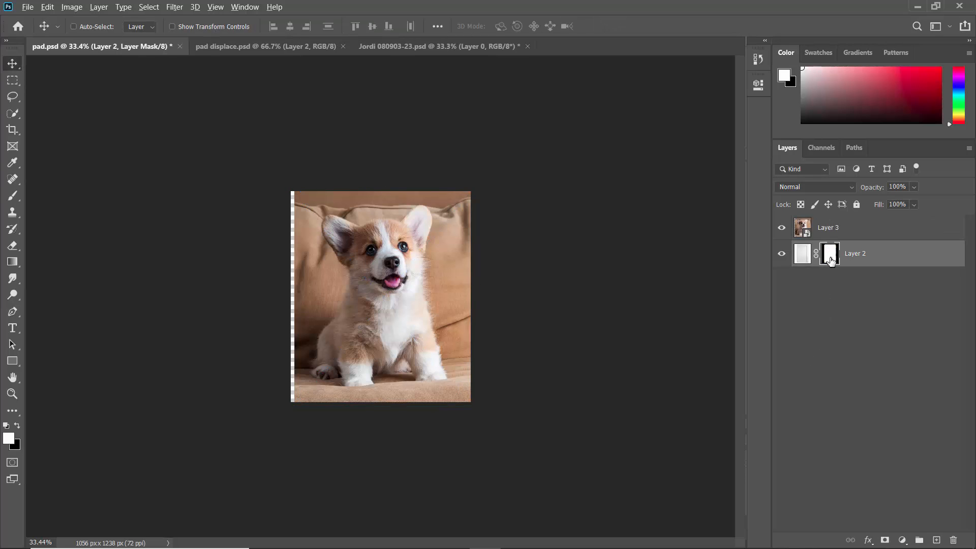
pyautogui.moveTo(830, 259); pyautogui.dragTo(832, 229)
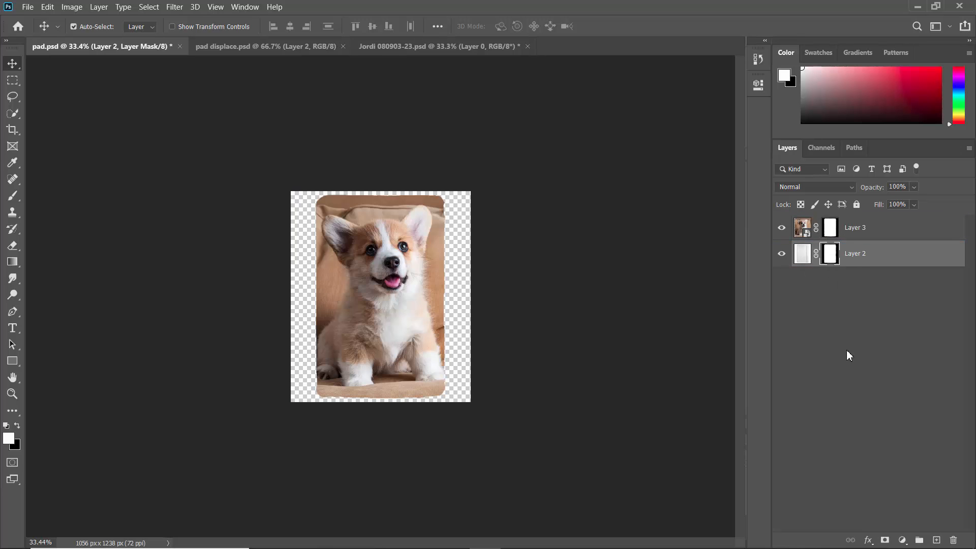
pyautogui.hotkey('ctrl', '0')
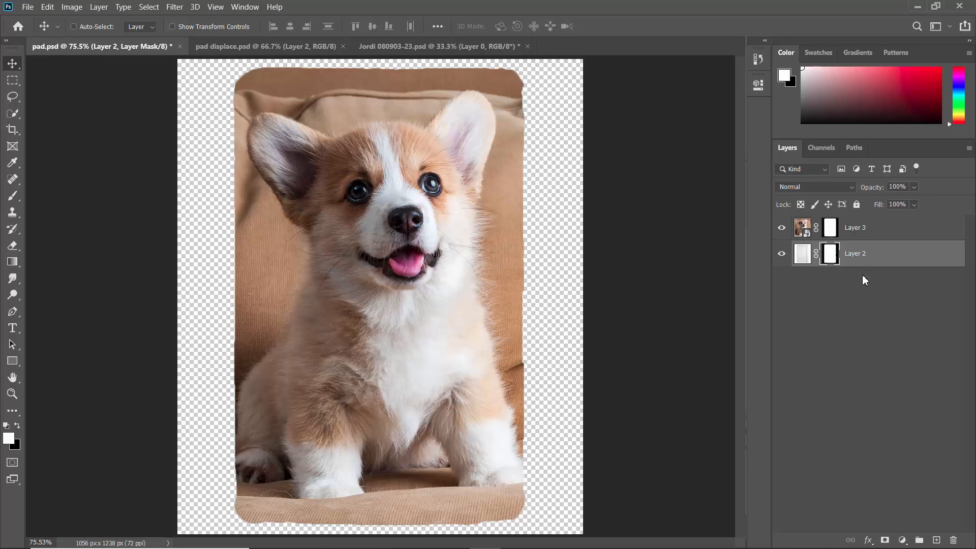
pyautogui.keyDown('shift'); pyautogui.click(830, 262); pyautogui.keyUp('shift')
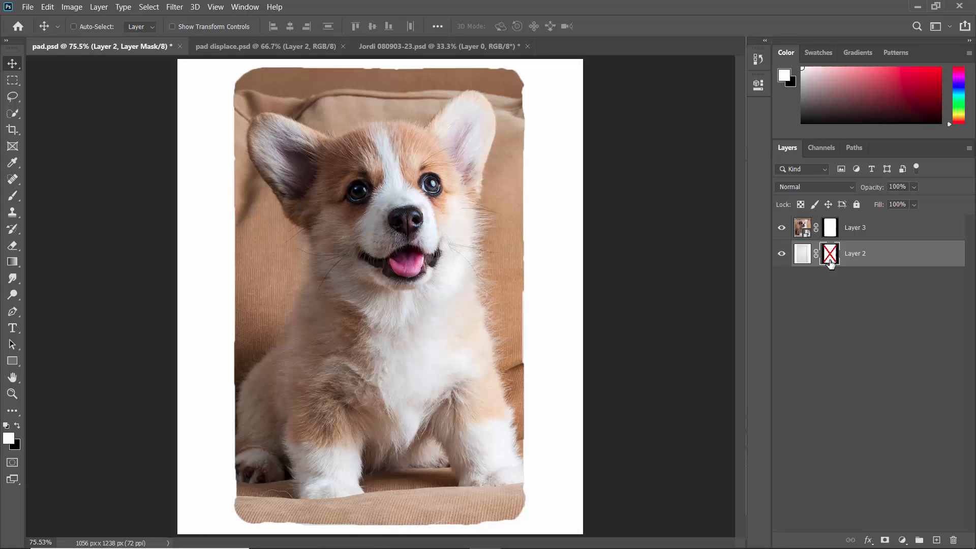
# Step: Unlink the mask from the puppy layer and target the layer's image so it can move independently of the mask
pyautogui.click(816, 229)
pyautogui.click(801, 229)
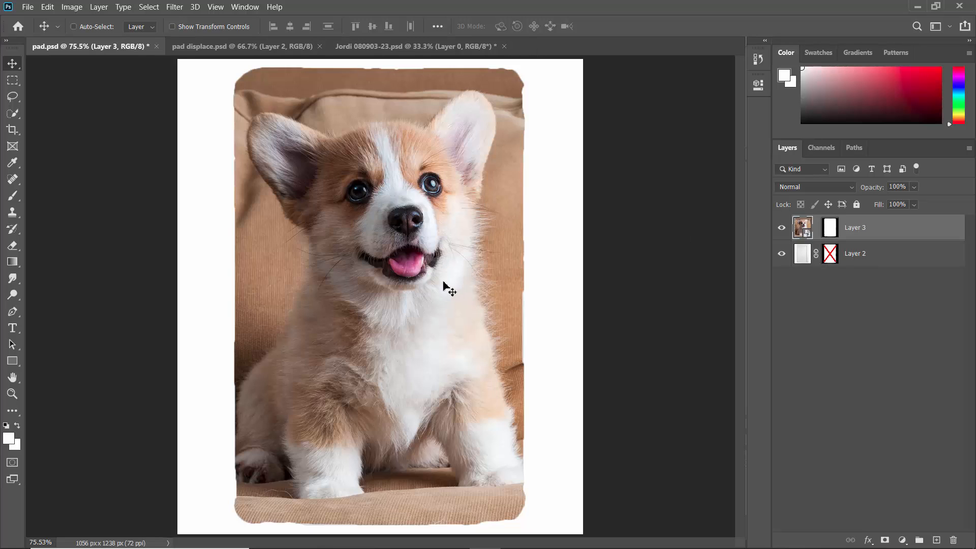
pyautogui.moveTo(444, 285)
pyautogui.mouseDown()
pyautogui.moveTo(451, 273)
pyautogui.moveTo(448, 282)
pyautogui.mouseUp()
# Step: Apply a Displace filter to the puppy layer with horizontal and vertical scale 30, Stretch To Fit and Repeat Edge Pixels, using pad displace.psd as the map
pyautogui.click(175, 8)
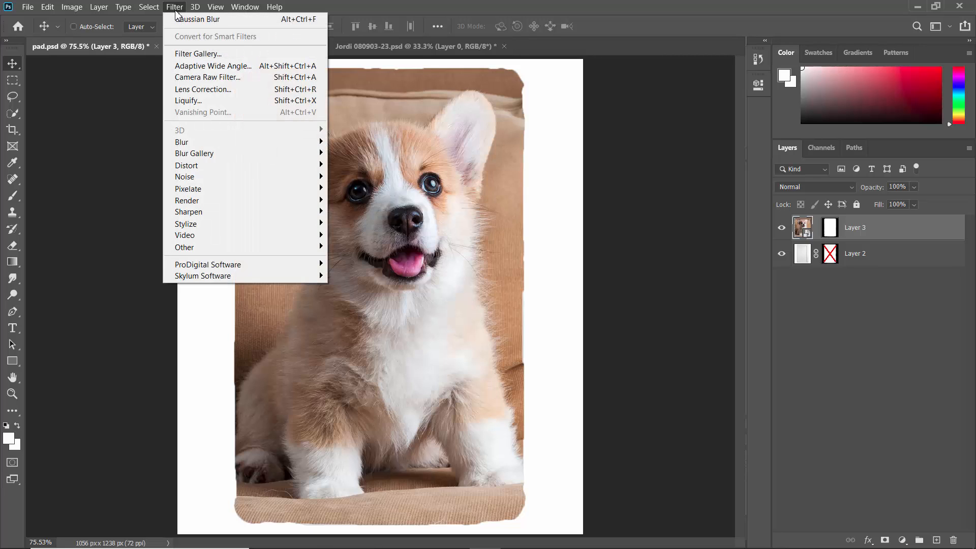
pyautogui.moveTo(203, 164)
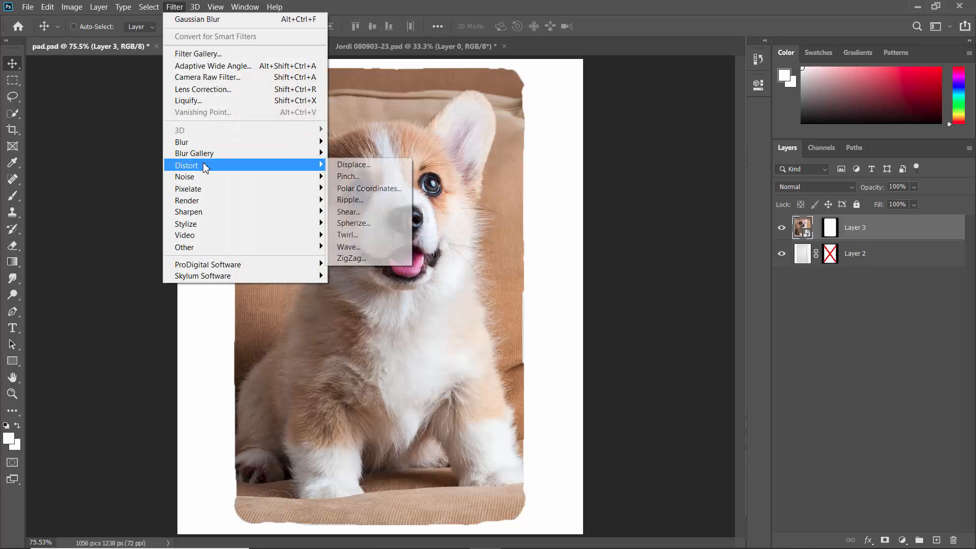
pyautogui.click(362, 164)
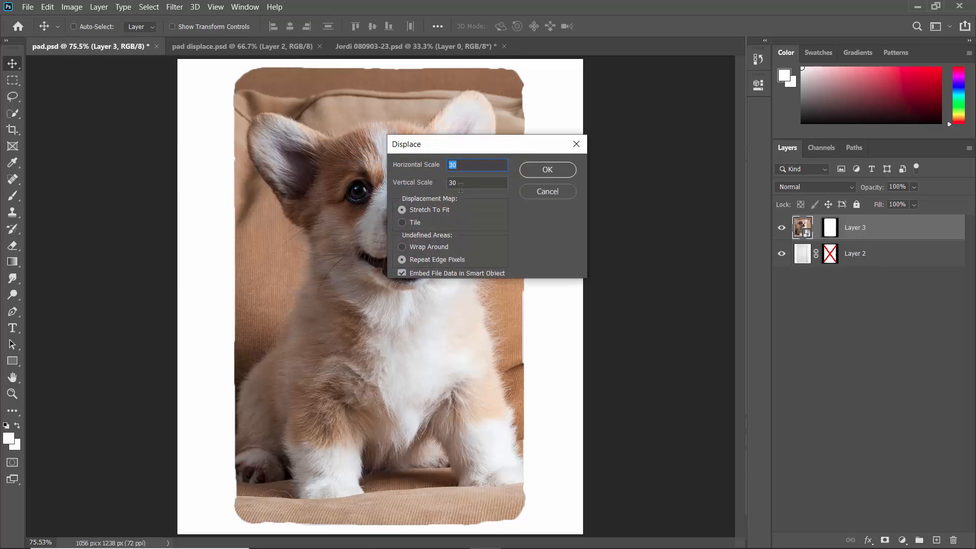
pyautogui.click(533, 170)
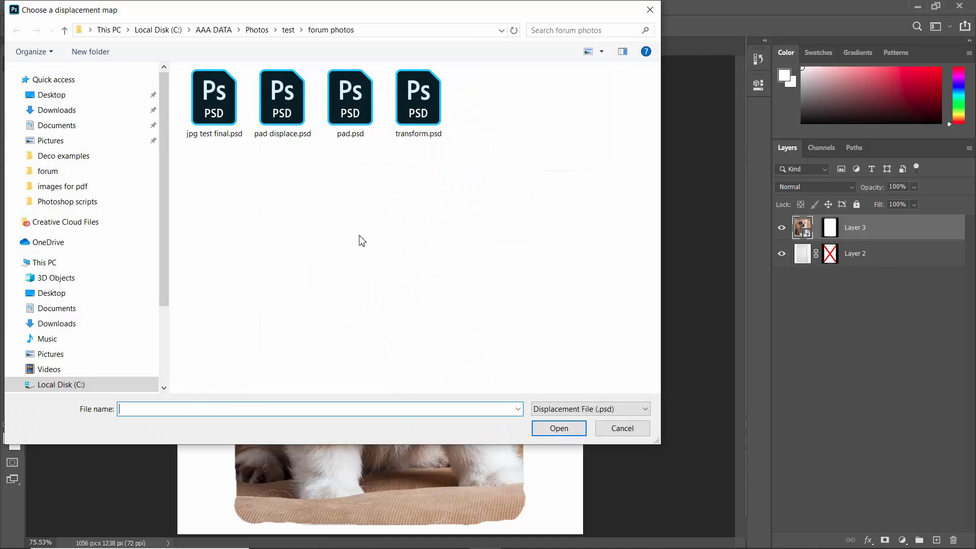
pyautogui.click(288, 128)
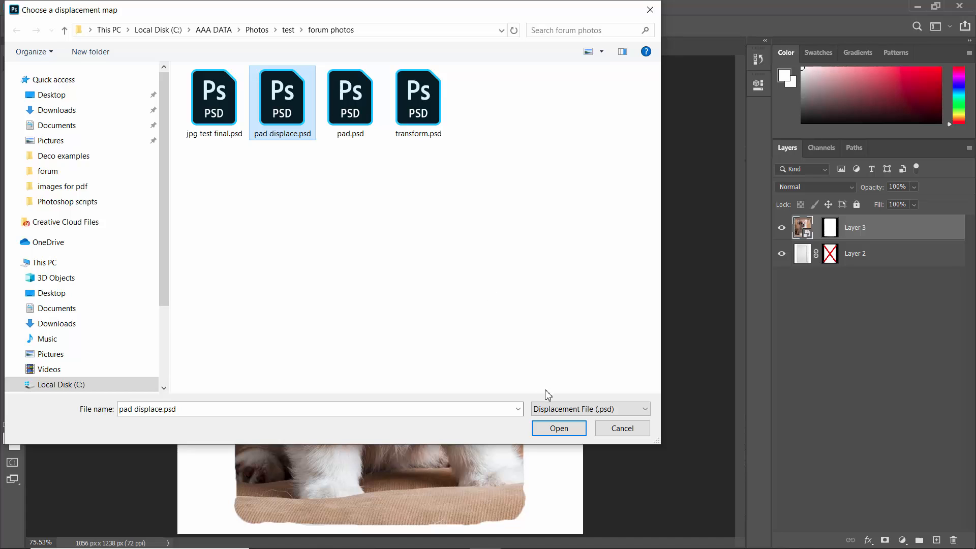
pyautogui.click(559, 430)
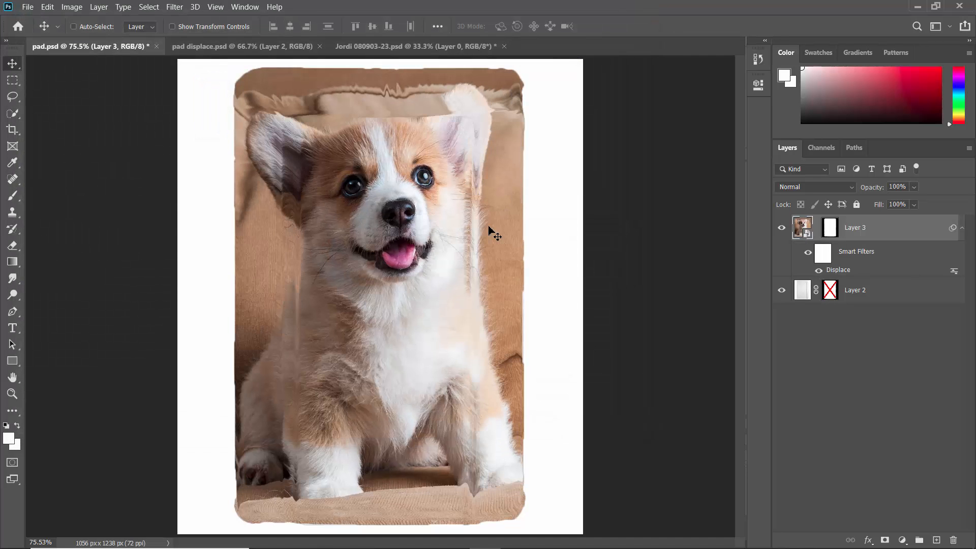
pyautogui.press('z')
pyautogui.moveTo(393, 122); pyautogui.dragTo(460, 313)
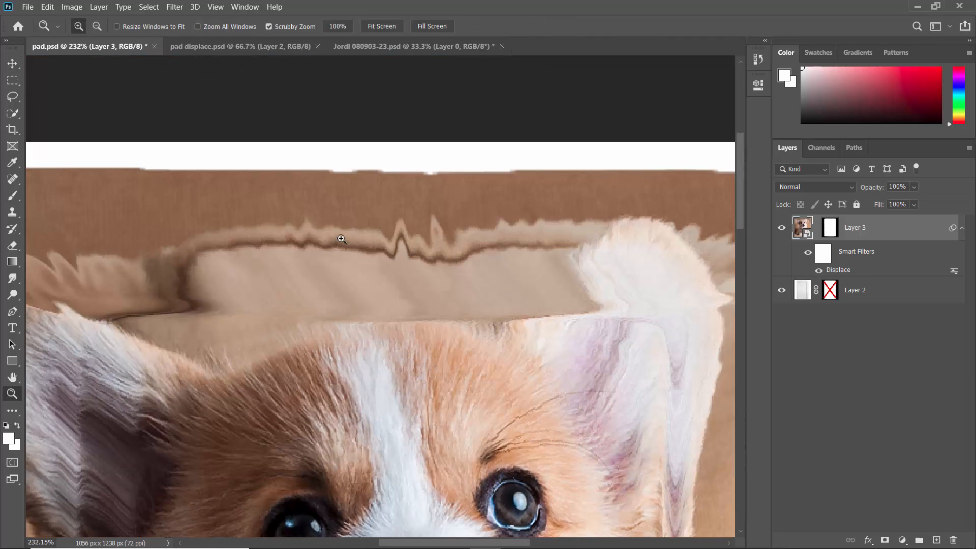
# Step: Duplicate Layer 2 and place the copy at the top of the layer stack, above the puppy layer
pyautogui.moveTo(261, 266); pyautogui.dragTo(507, 161)
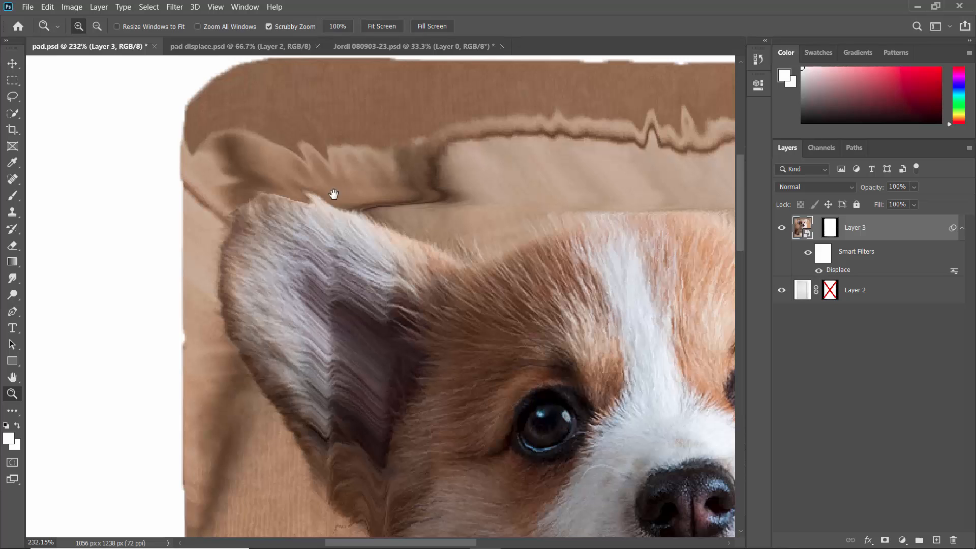
pyautogui.moveTo(536, 257); pyautogui.dragTo(434, 180)
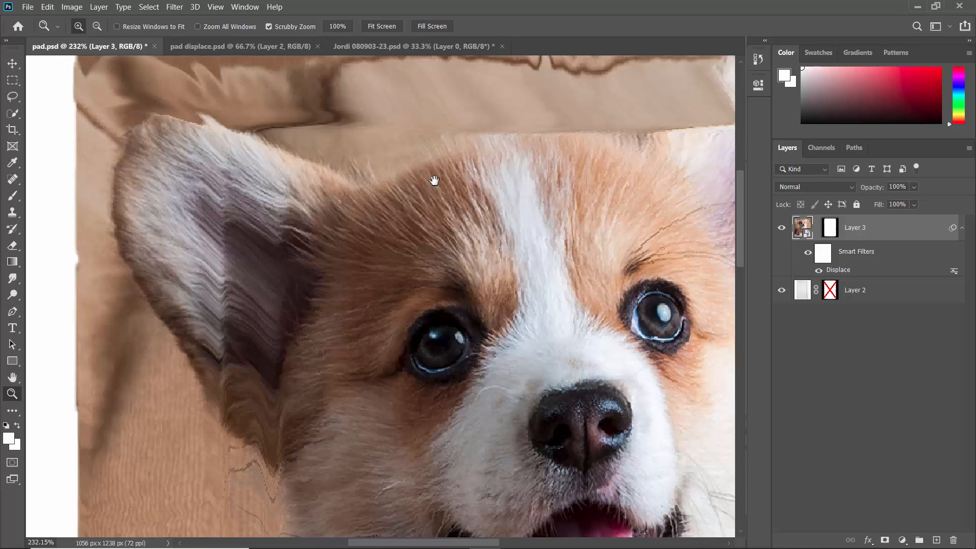
pyautogui.hotkey('ctrl', '0')
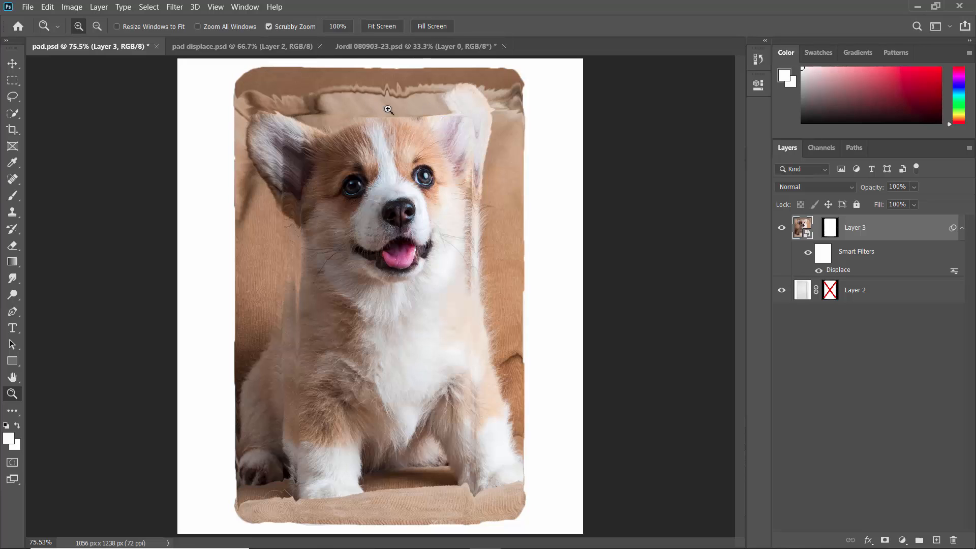
pyautogui.click(874, 301)
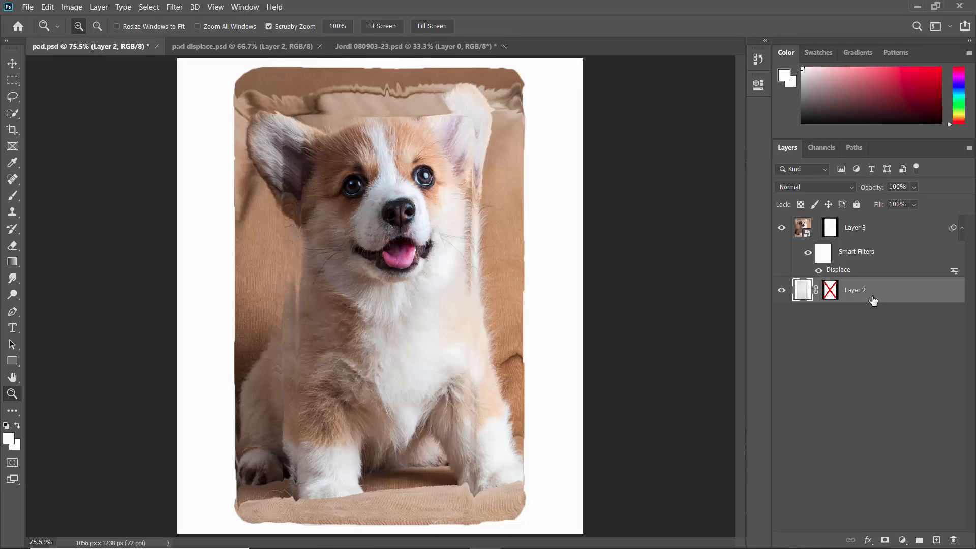
pyautogui.hotkey('ctrl', 'j')
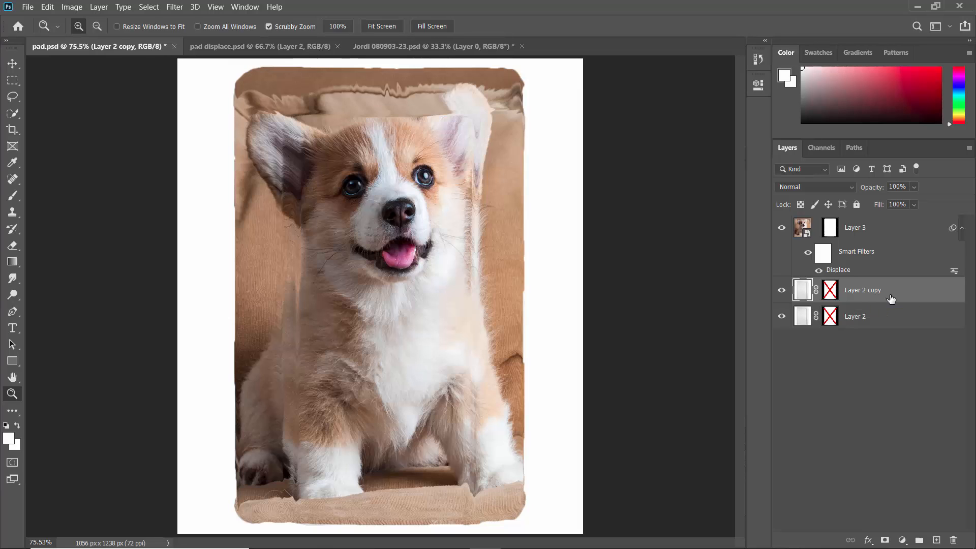
pyautogui.moveTo(893, 303); pyautogui.dragTo(889, 225)
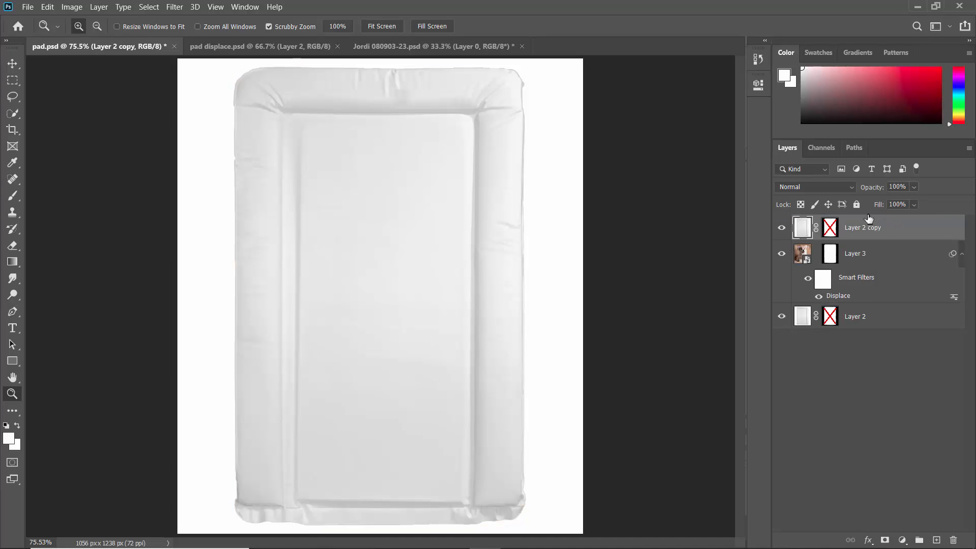
# Step: Try the Soft Light blend mode on the Layer 2 copy, and settle on Overlay
pyautogui.click(851, 188)
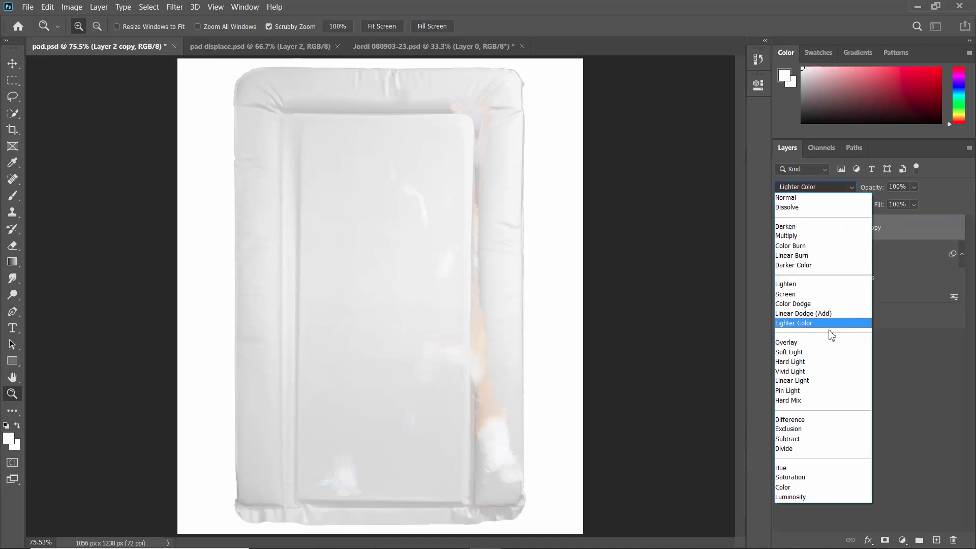
pyautogui.click(833, 352)
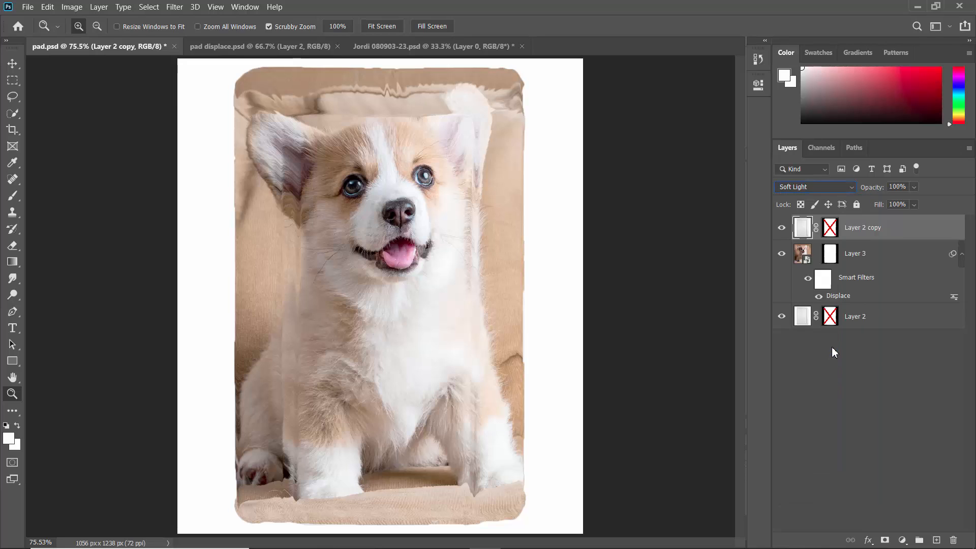
pyautogui.click(851, 187)
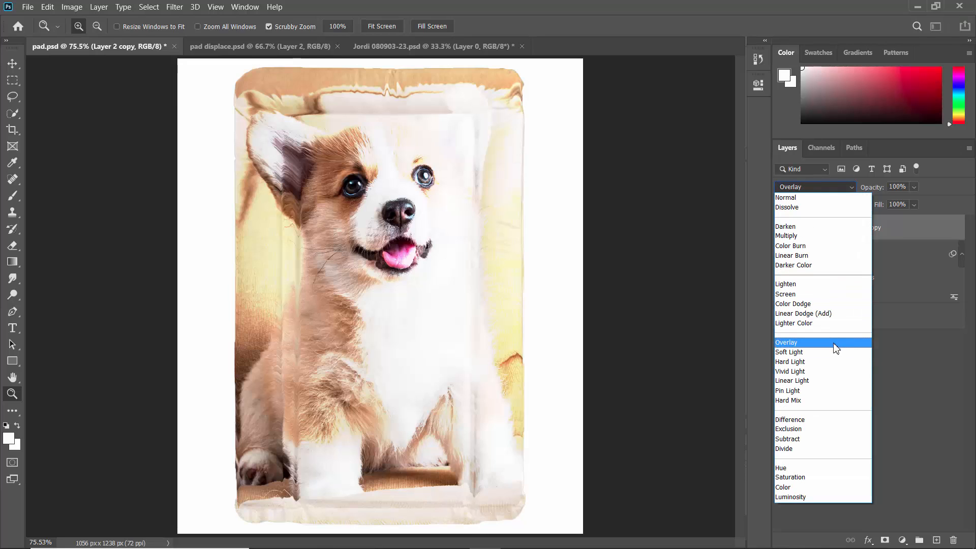
pyautogui.click(834, 345)
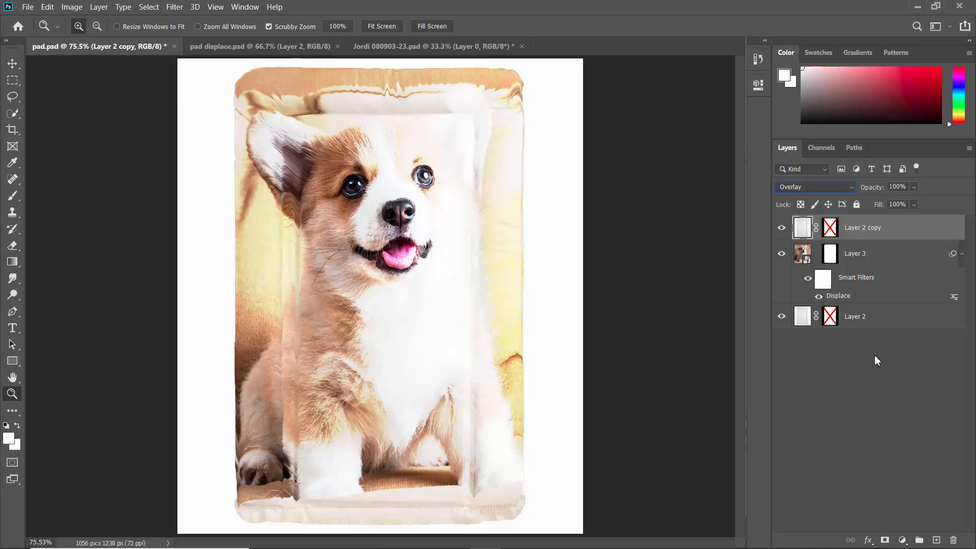
# Step: Add a Curves adjustment layer above the Layer 2 copy and clip it to that layer
pyautogui.click(902, 540)
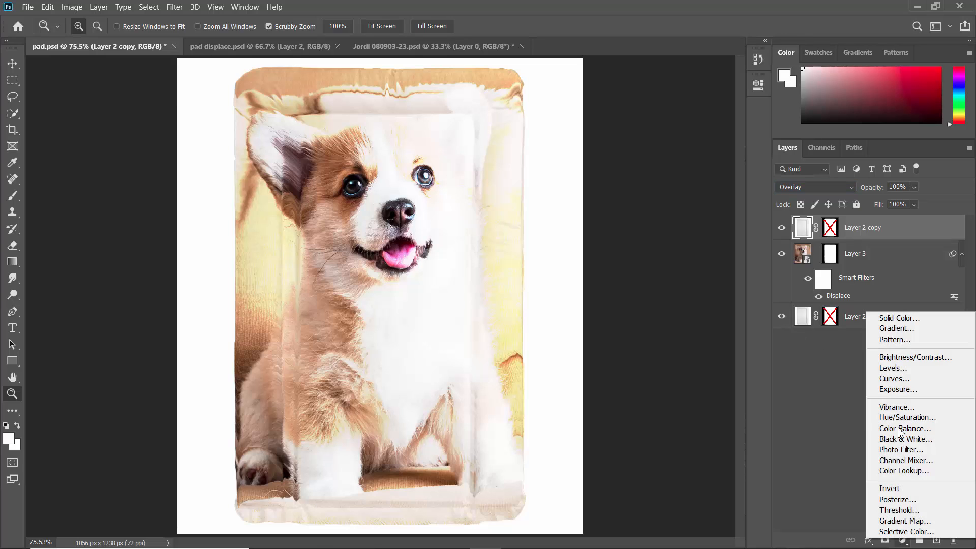
pyautogui.click(901, 379)
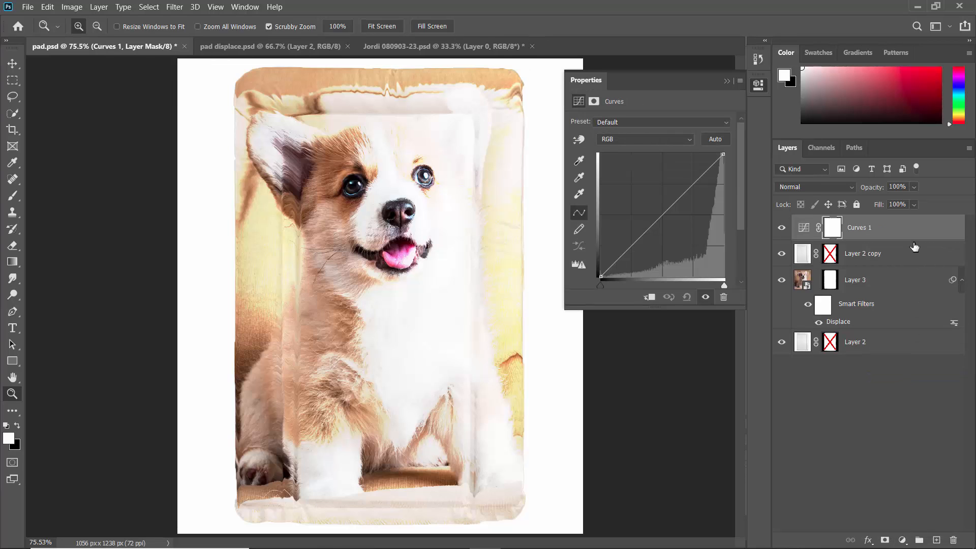
pyautogui.press('alt')
pyautogui.keyDown('alt'); pyautogui.click(913, 240); pyautogui.keyUp('alt')
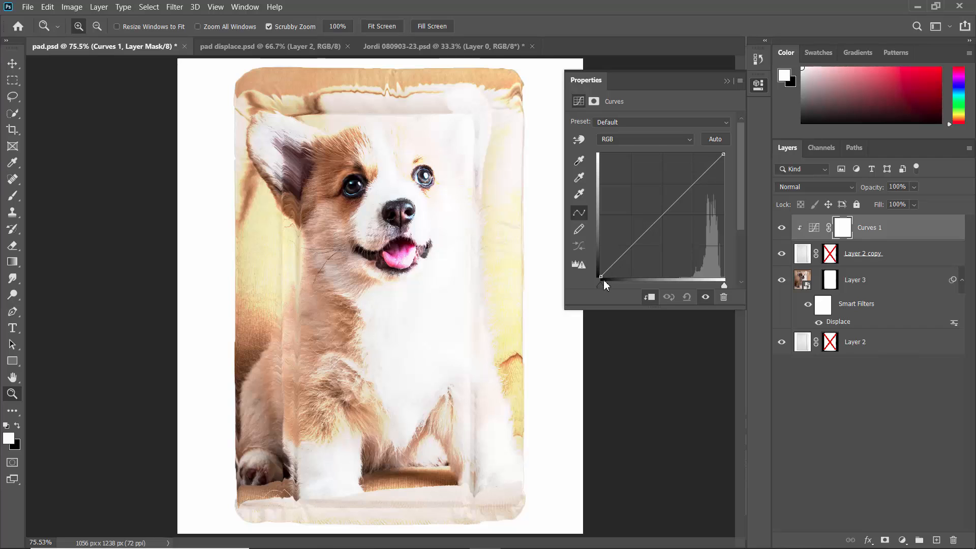
# Step: Darken the pad texture with the curve: move the black point inward, bend the upper midtones down and lower the white point
pyautogui.moveTo(602, 278); pyautogui.dragTo(639, 274)
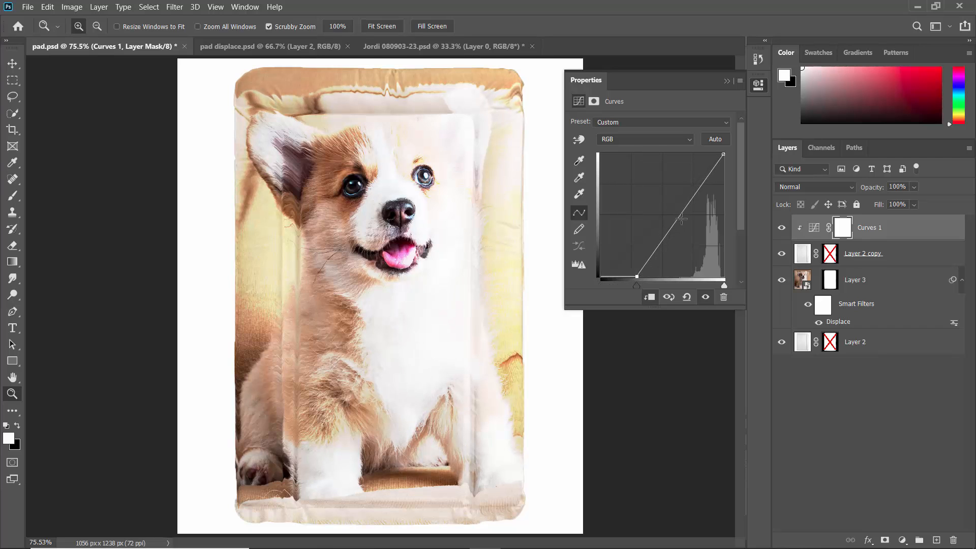
pyautogui.moveTo(681, 215); pyautogui.dragTo(696, 236)
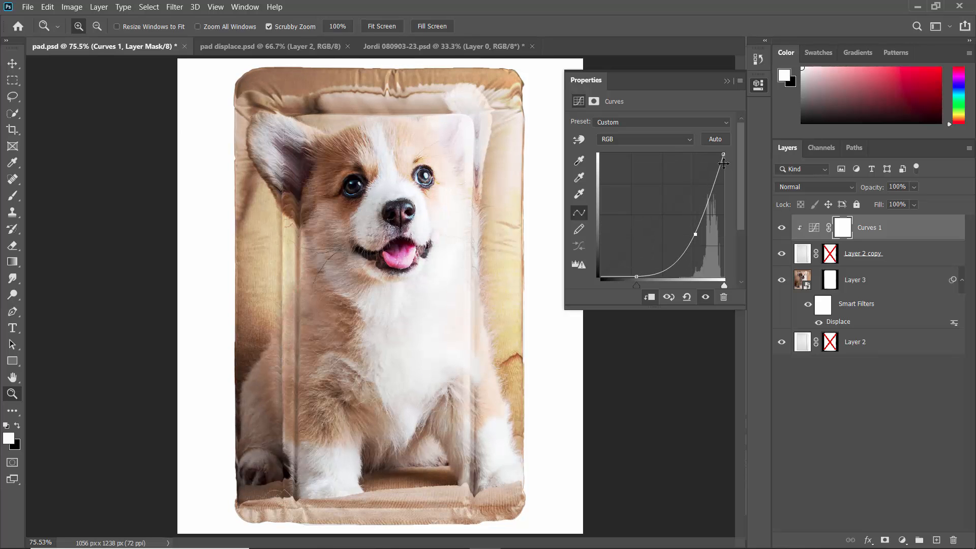
pyautogui.moveTo(725, 155); pyautogui.dragTo(729, 172)
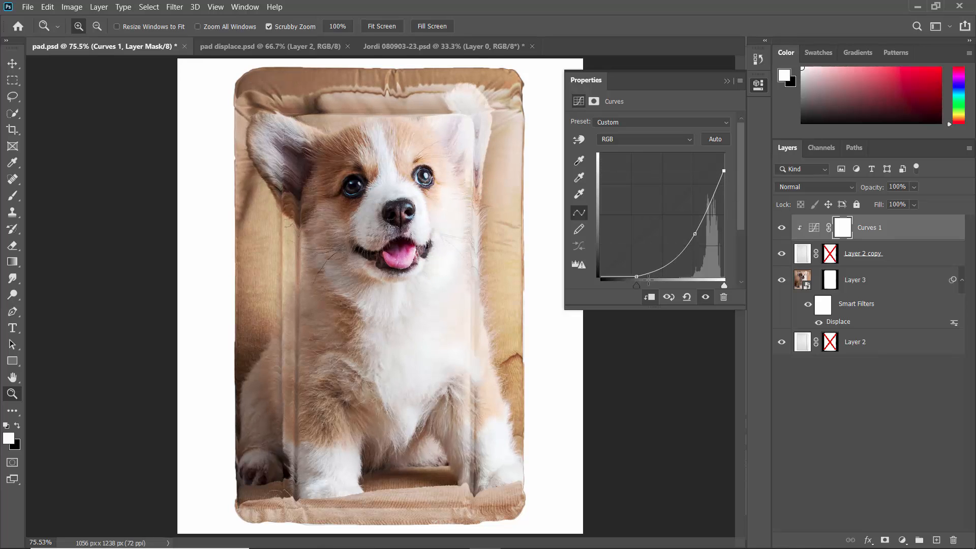
pyautogui.moveTo(637, 277); pyautogui.dragTo(635, 276)
pyautogui.click(726, 81)
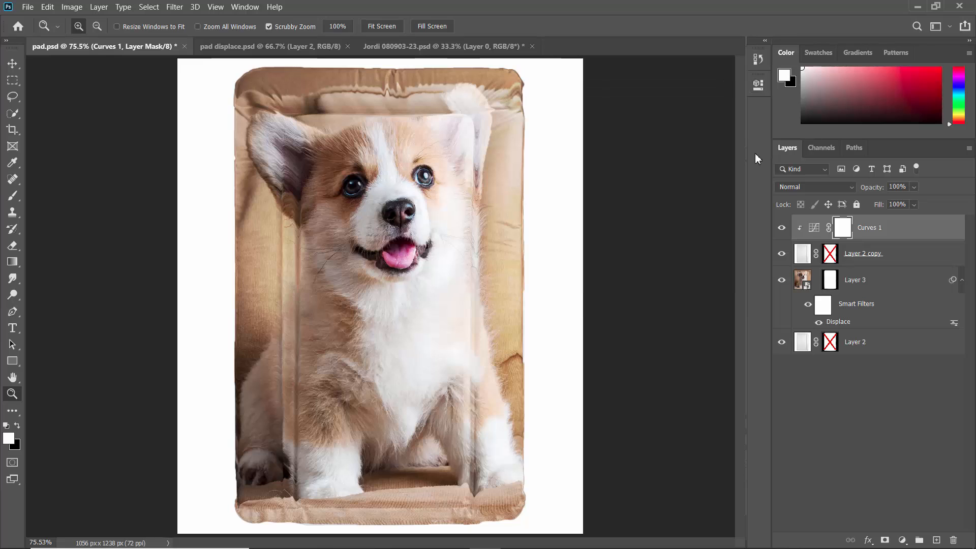
# Step: Reduce the puppy layer's opacity to 89%
pyautogui.click(881, 283)
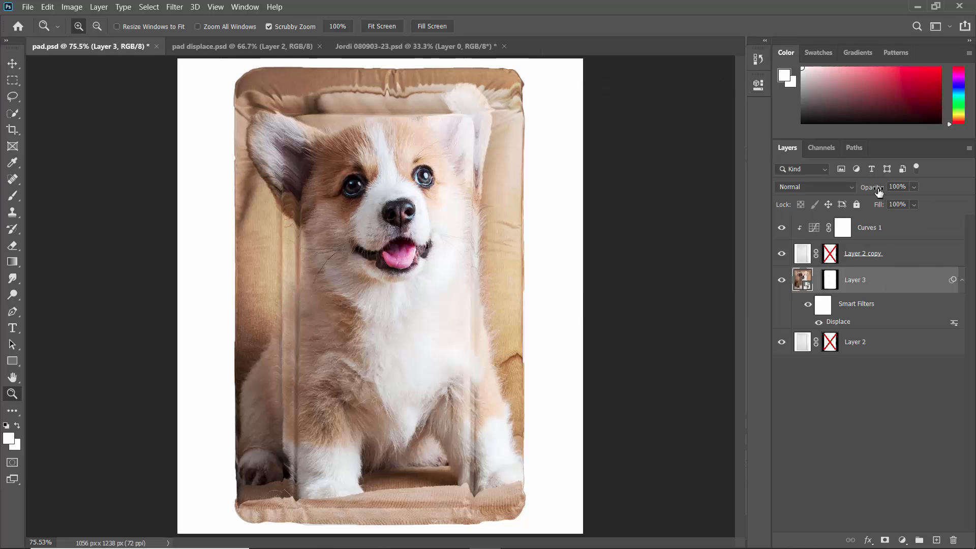
pyautogui.moveTo(877, 193); pyautogui.dragTo(873, 194)
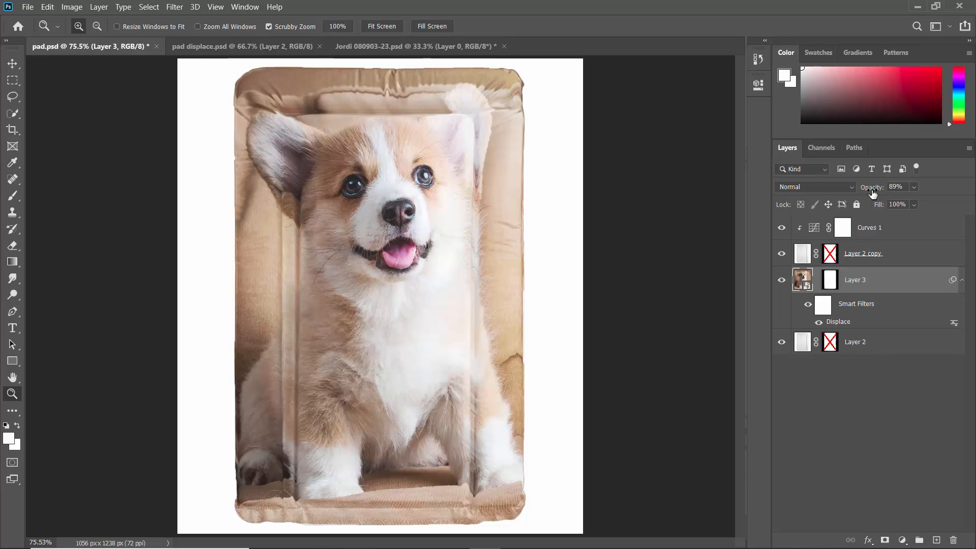